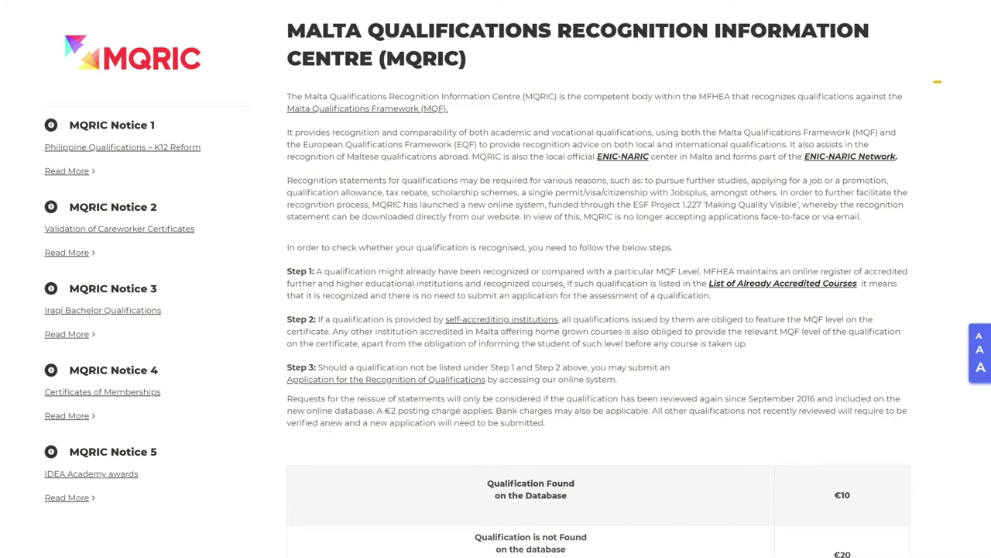
- Examine the MQRIC recognition steps, fees and refund policy, and the registration and address sections of the Recognition of Application form
scroll(496, 310, down, 2)
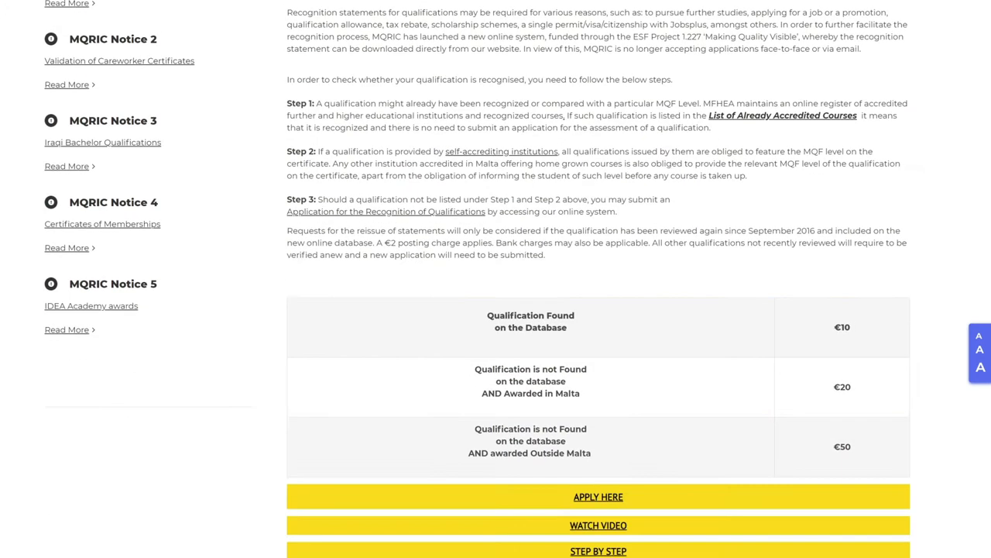
scroll(495, 310, down, 5)
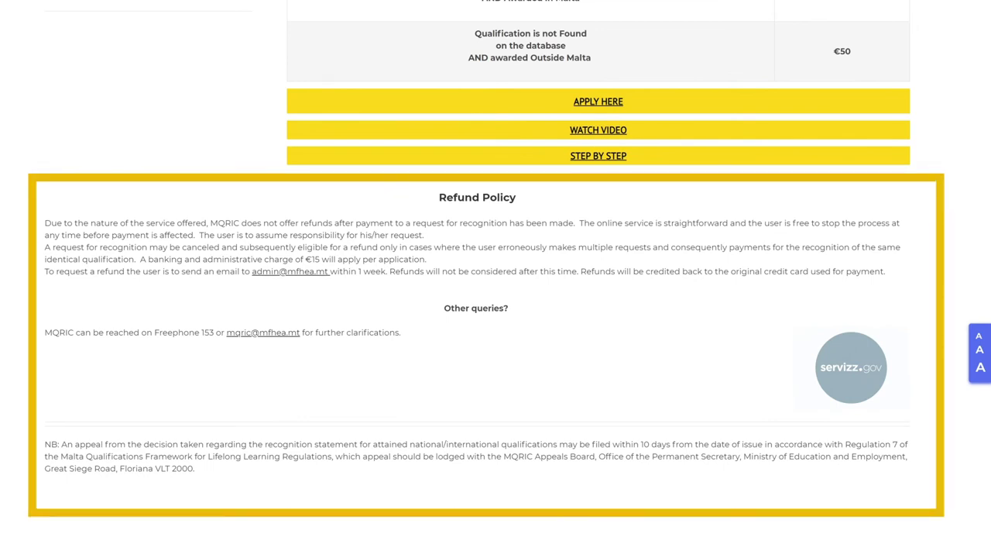
scroll(496, 310, up, 7)
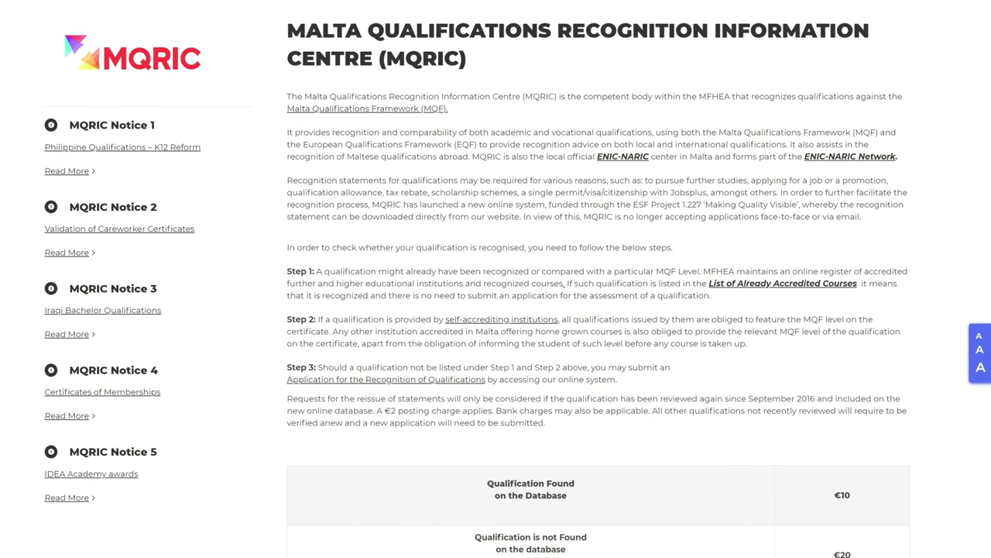
scroll(496, 278, down, 5)
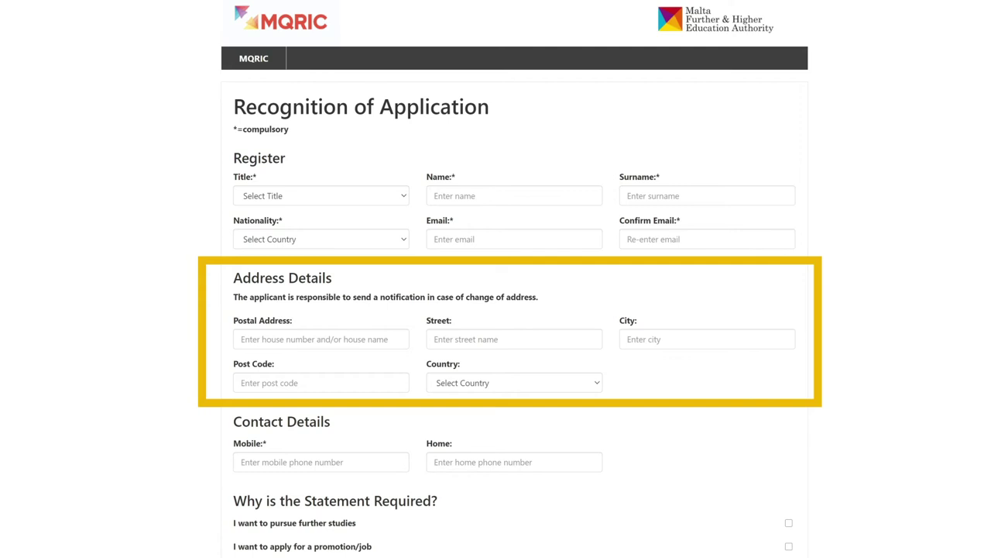
scroll(496, 310, down, 2)
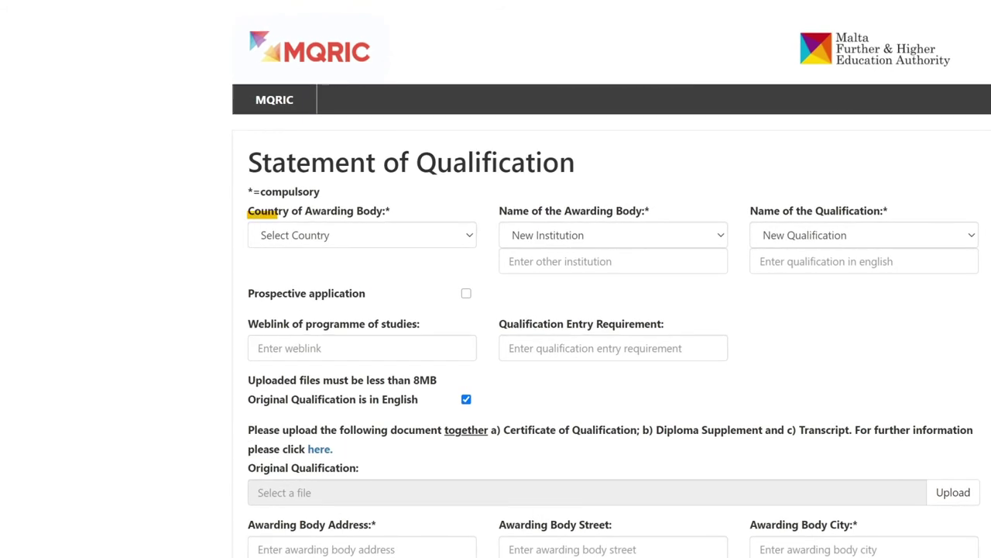
- Set the Country of Awarding Body to International
click(362, 235)
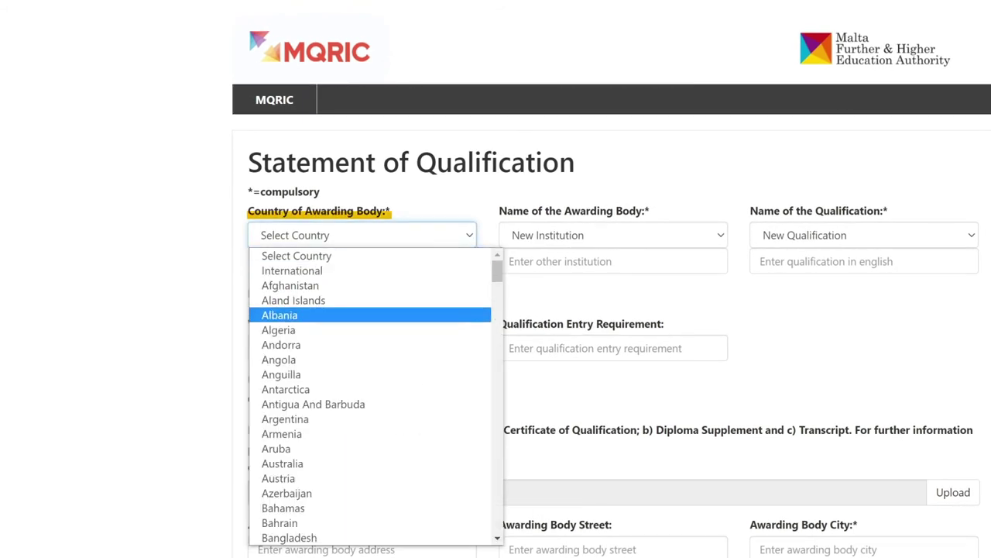
key(Up)
key(Up)
key(Up)
key(Up)
key(Up)
key(Up)
key(Up)
key(Up)
key(Up)
key(Up)
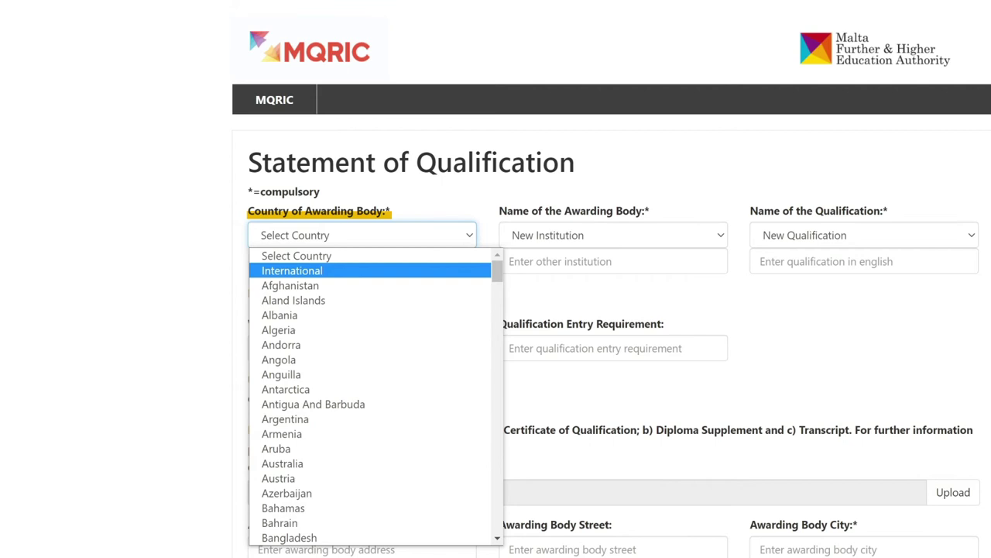
key(Return)
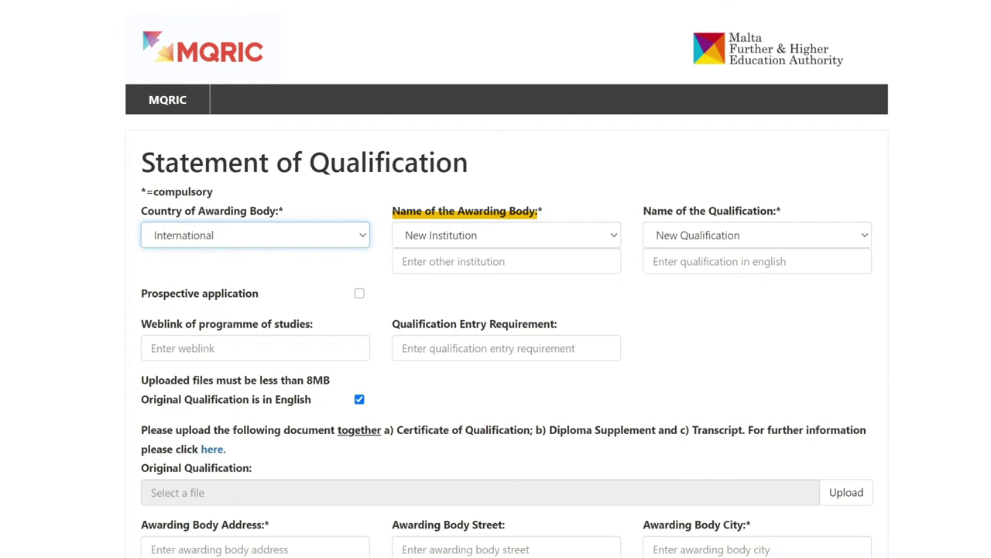
- Try Adobe as the awarding body and switch it back to New Institution
click(507, 235)
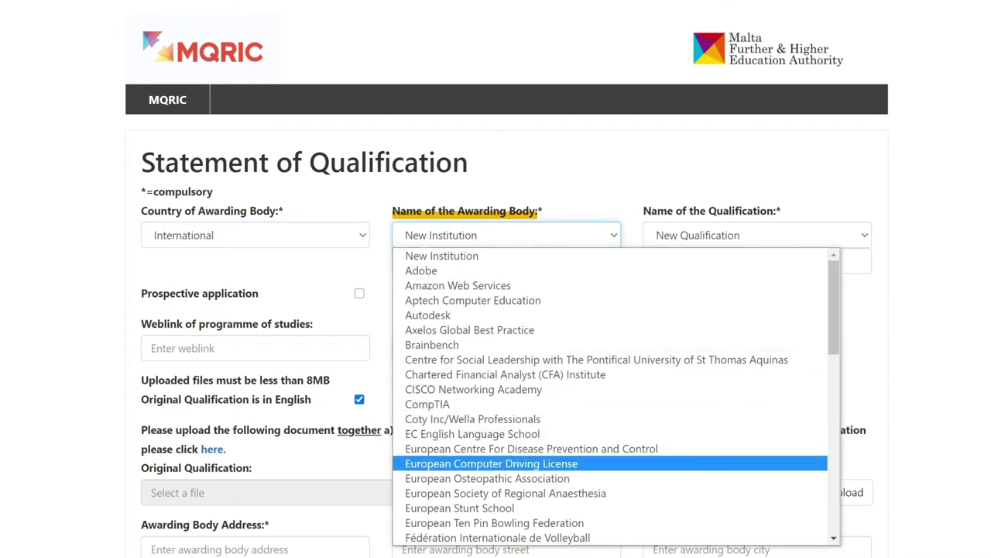
click(421, 270)
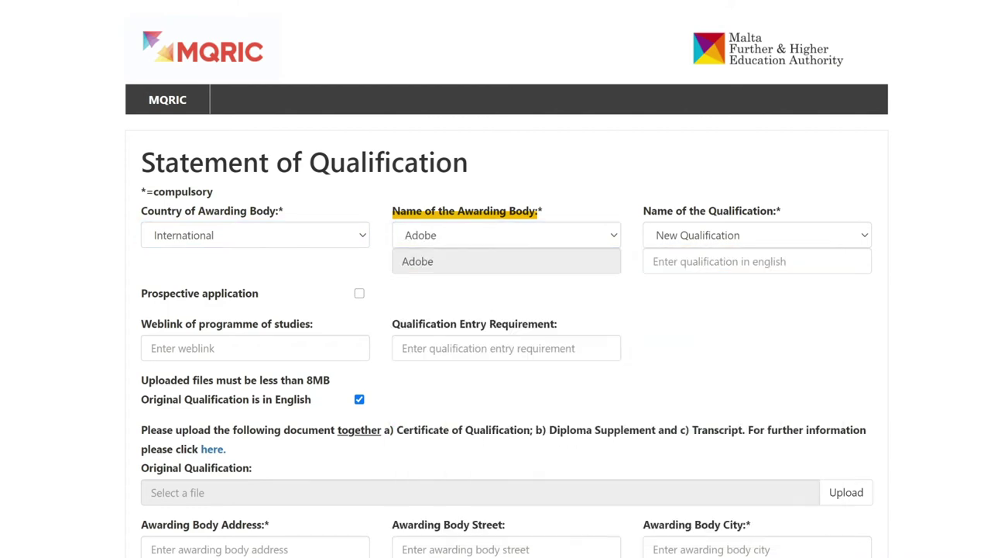
key(alt+Down)
key(Up)
key(Return)
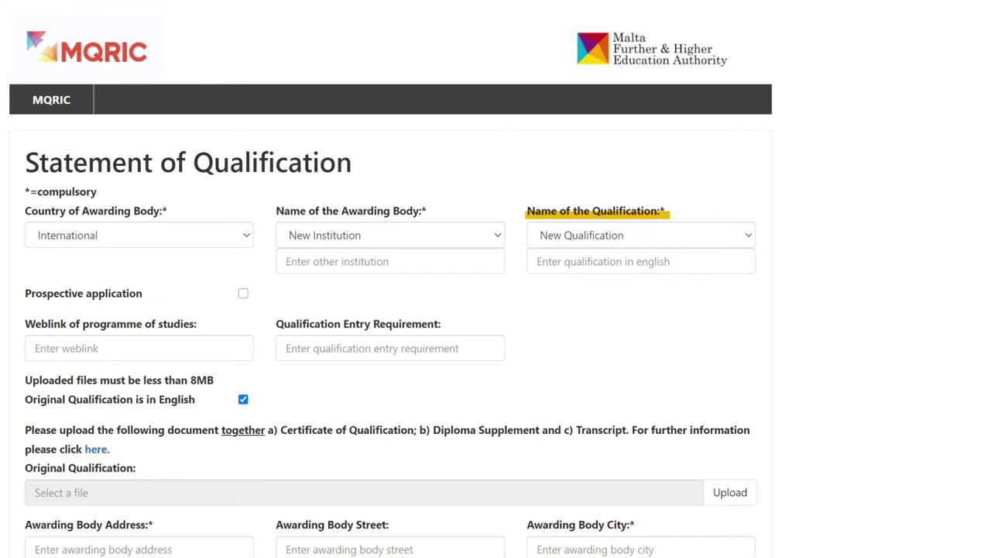
- Set the awarding body to Adobe and the qualification to Adobe Graphic Designer - Level 1
click(642, 234)
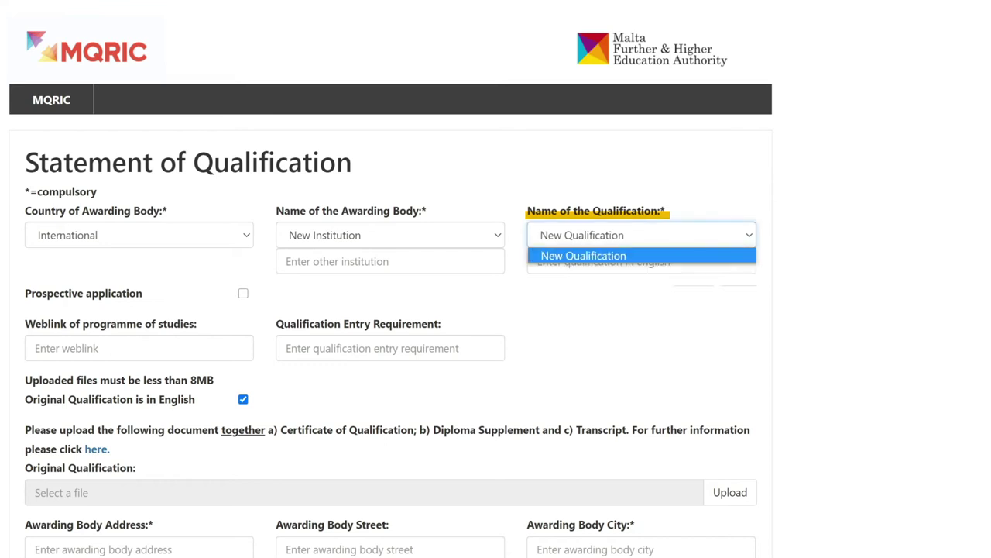
click(583, 255)
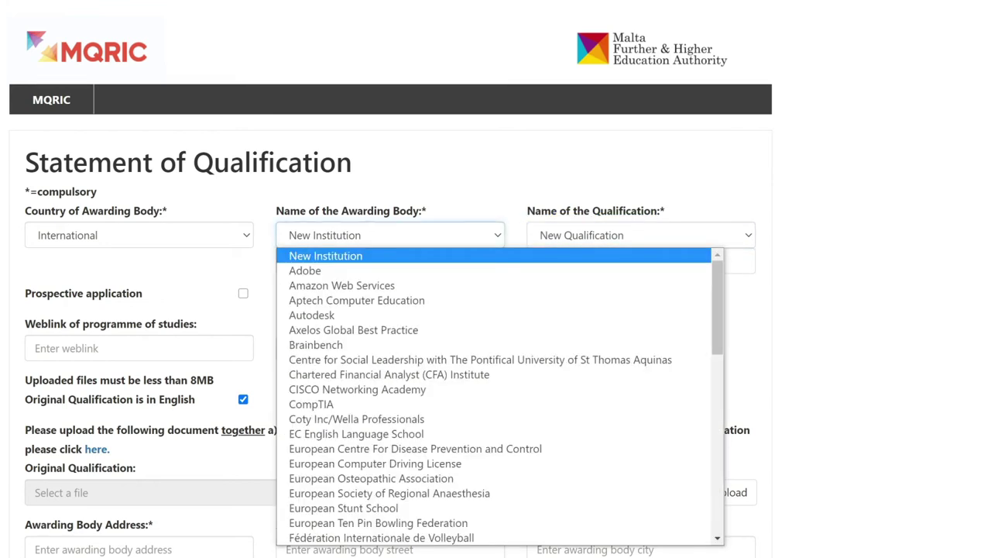
click(389, 235)
click(305, 271)
click(641, 235)
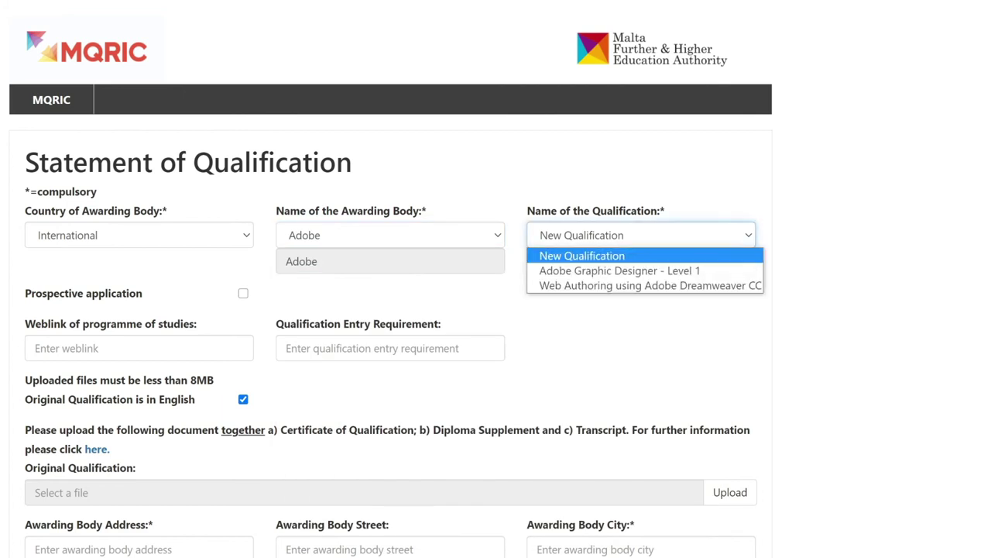
click(619, 270)
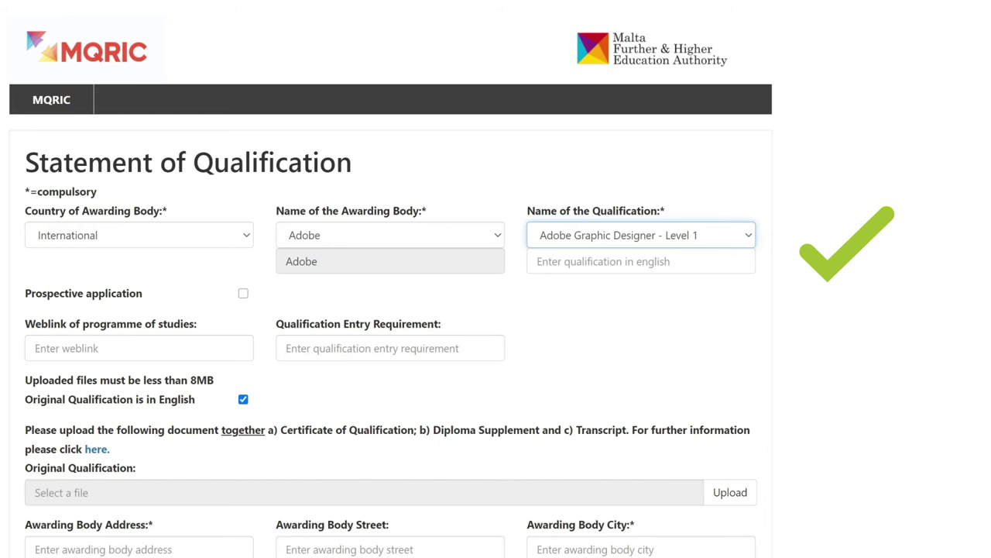
- Change the name of the qualification to New Qualification
click(641, 235)
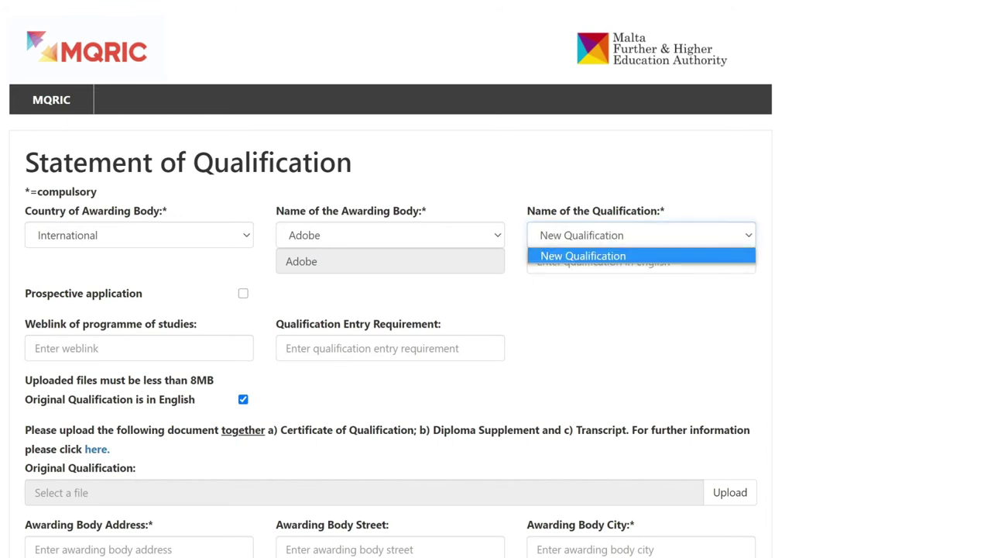
key(Return)
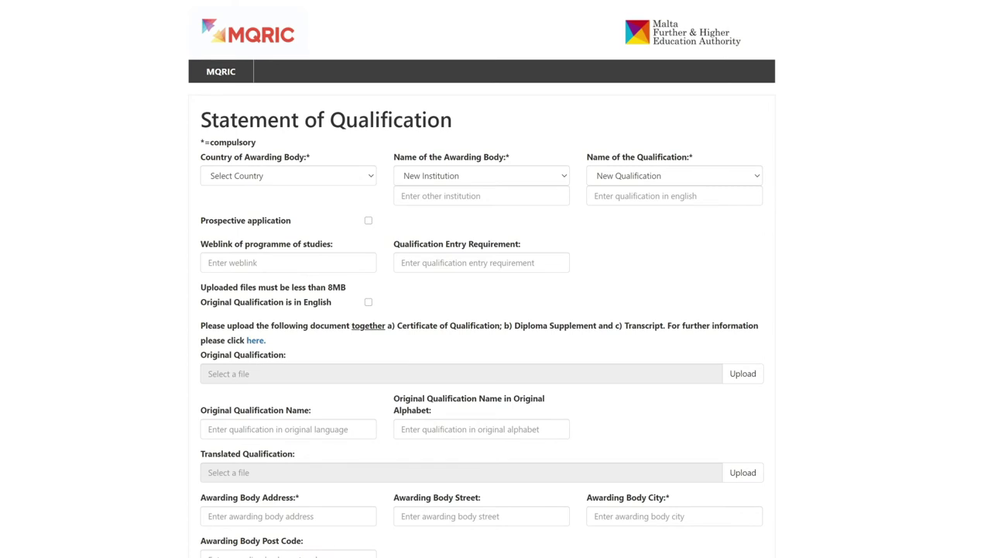
- Mark the statement of qualification as a prospective application
click(369, 220)
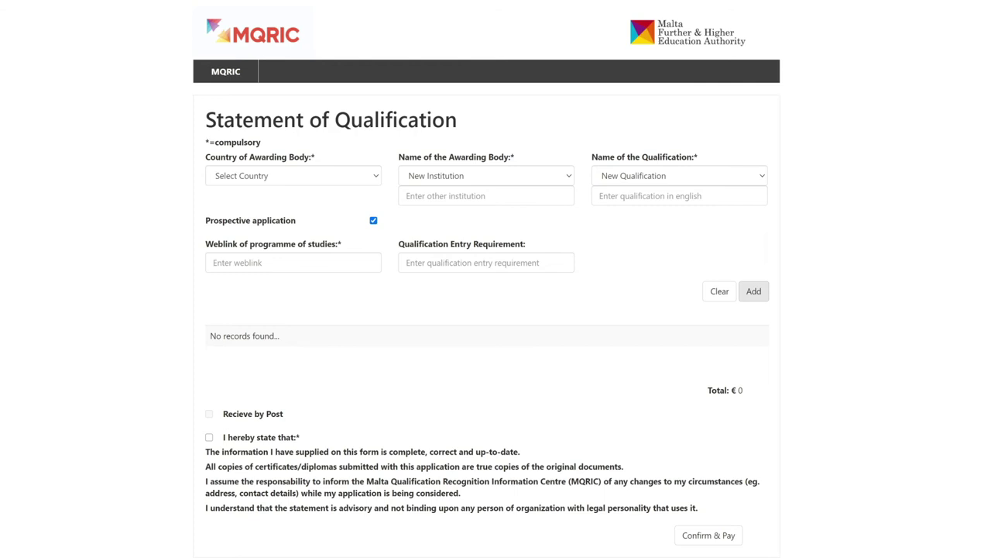
scroll(486, 279, down, 1)
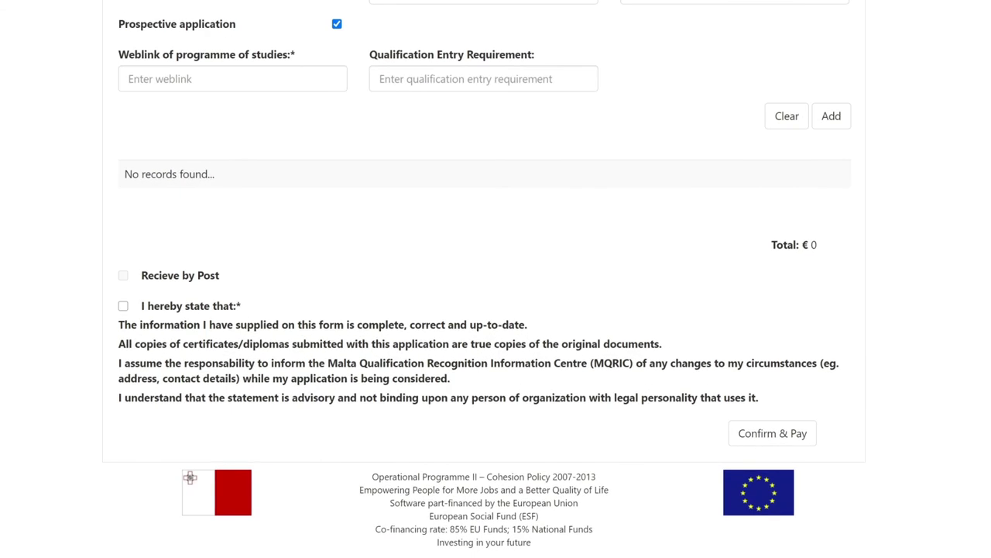
key(space)
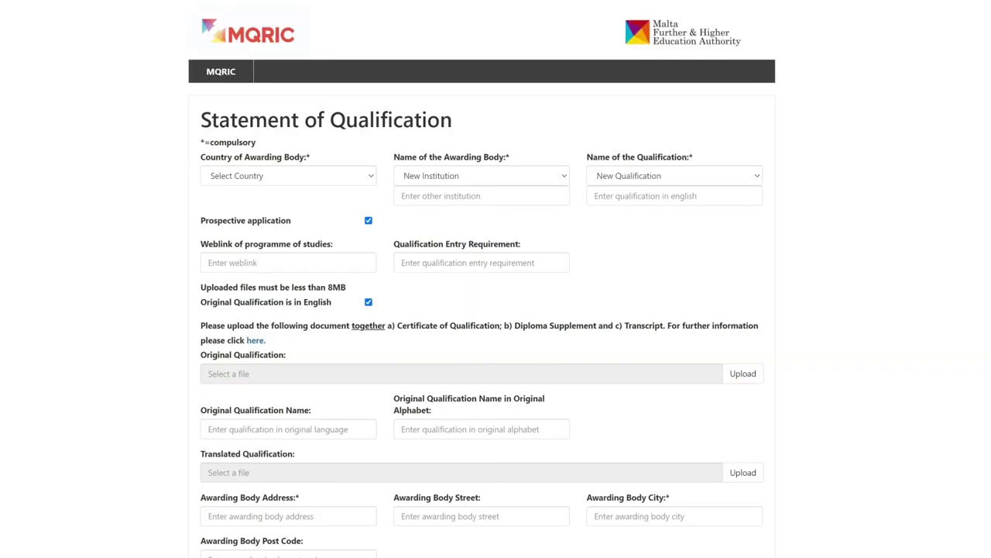
- Review the awarding body address, course duration and date fields, ending at the Date of Commencement
scroll(482, 310, down, 5)
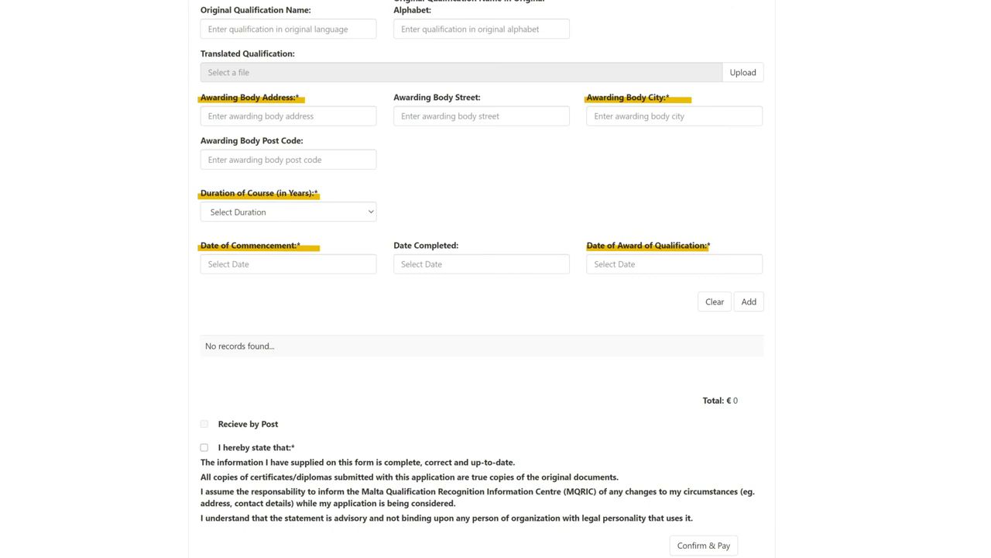
click(288, 264)
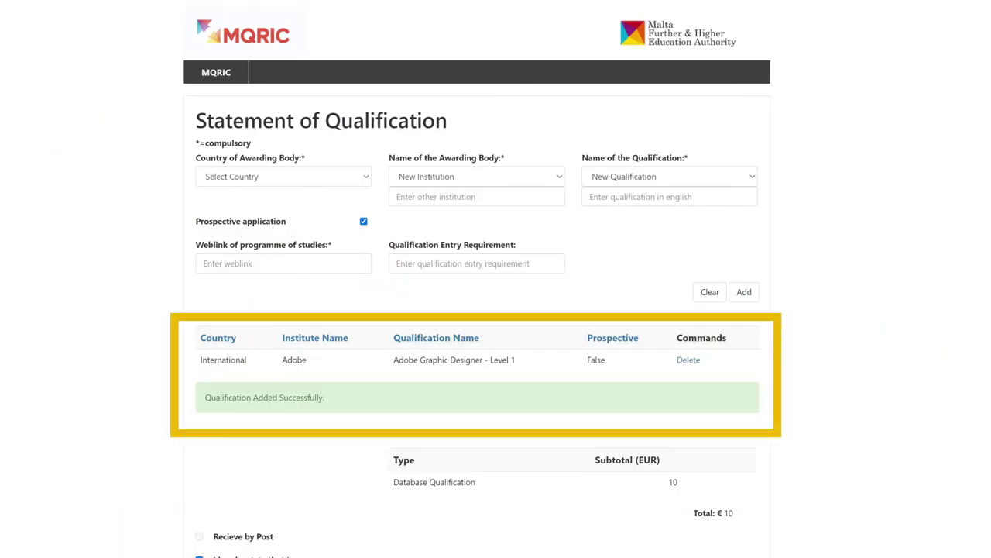
- Submit the Adobe qualification request for confirmation and payment, and enable the Recieve by Post option
scroll(477, 309, down, 3)
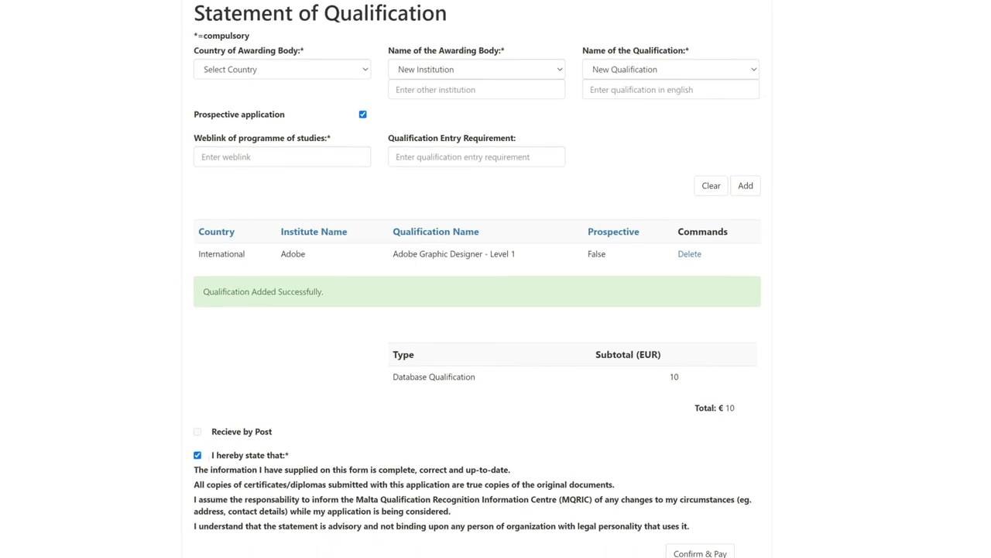
click(760, 466)
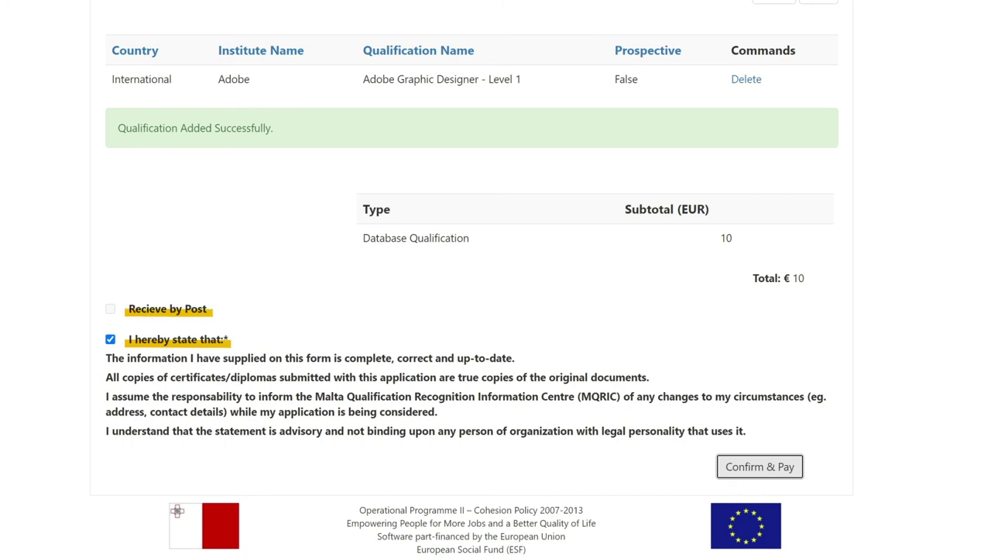
click(110, 309)
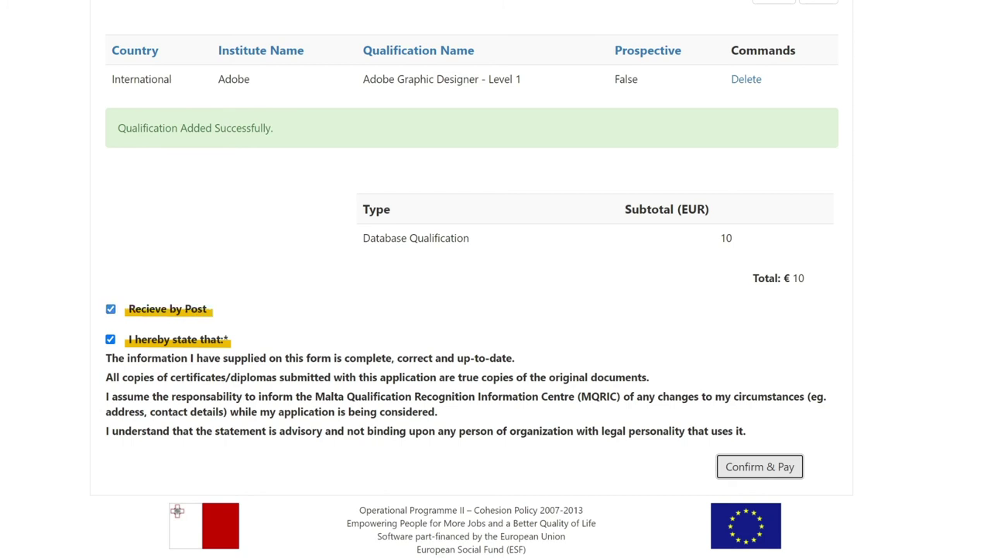